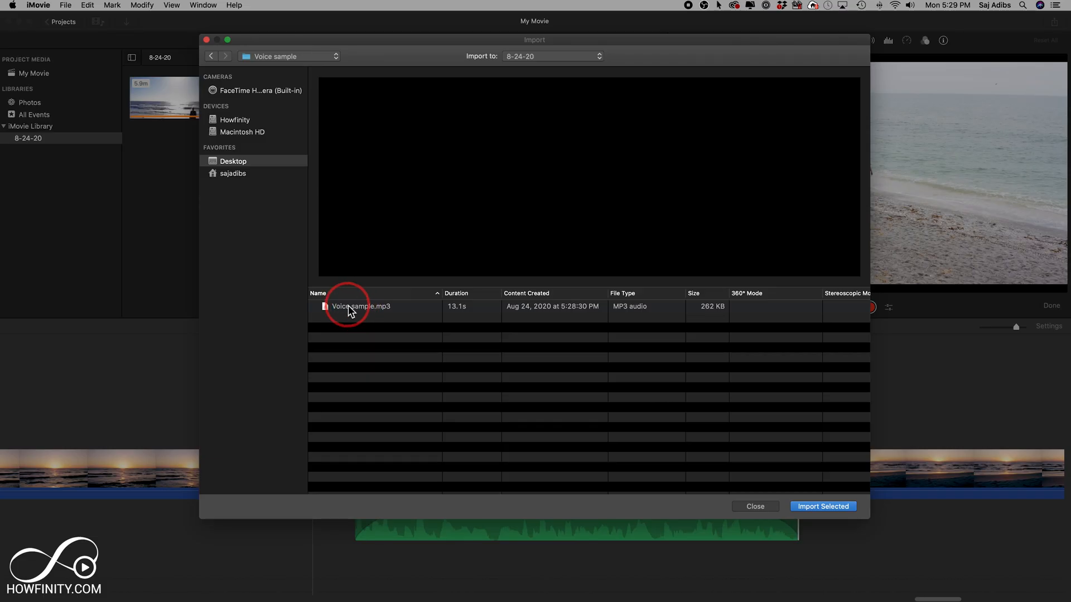
{"action": "left_click", "coordinate": [357, 308]}
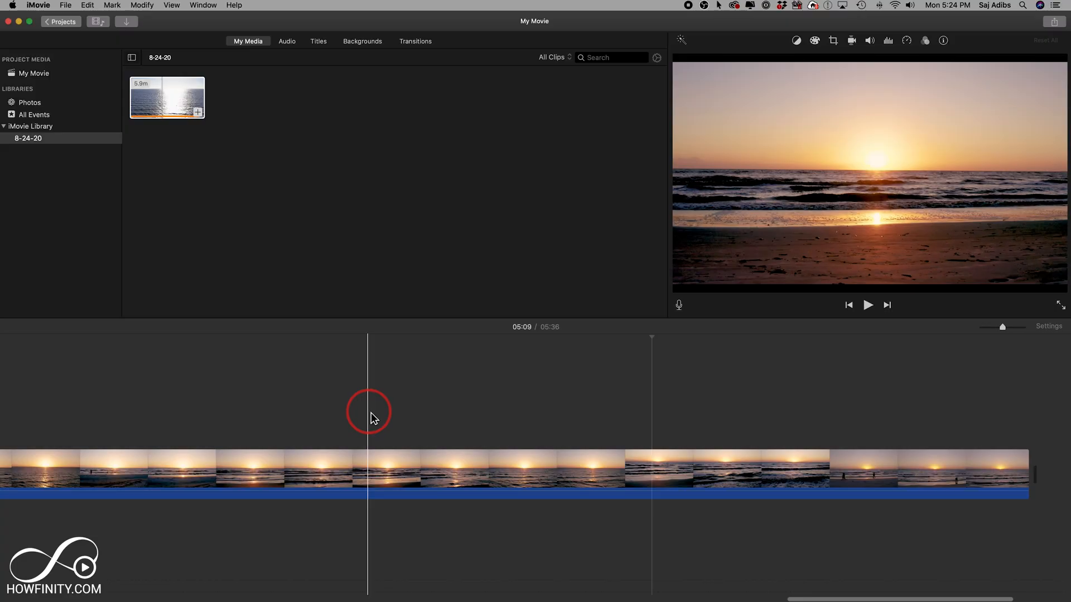
Step: Place the playhead at 04:52 in the sunset clip on the timeline as the voiceover's starting point
{"action": "scroll", "coordinate": [371, 413], "scroll_direction": "left", "scroll_amount": 1}
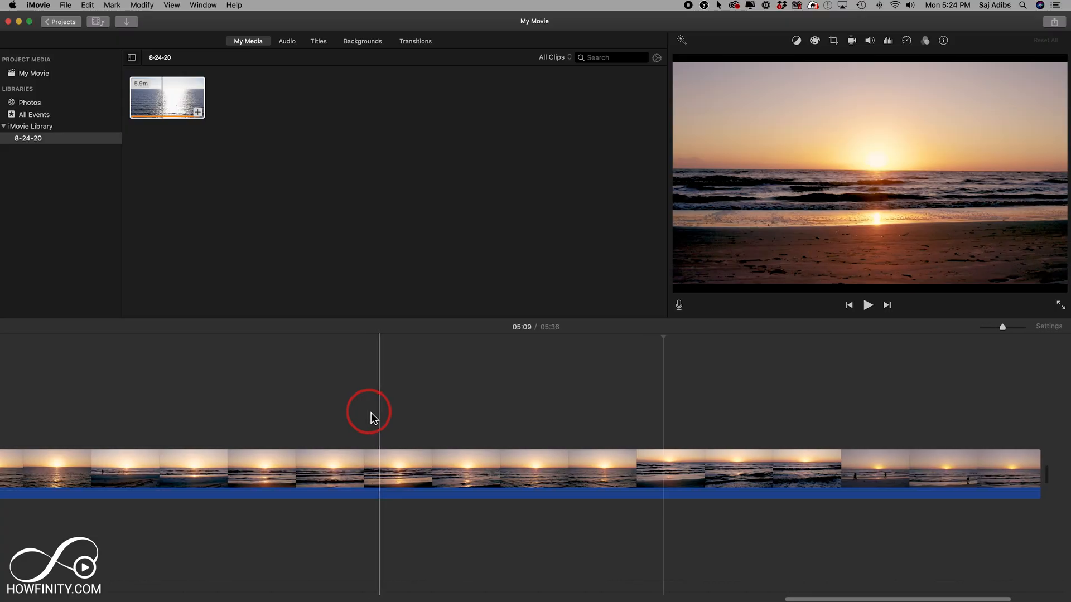
{"action": "scroll", "coordinate": [370, 412], "scroll_direction": "right", "scroll_amount": 1}
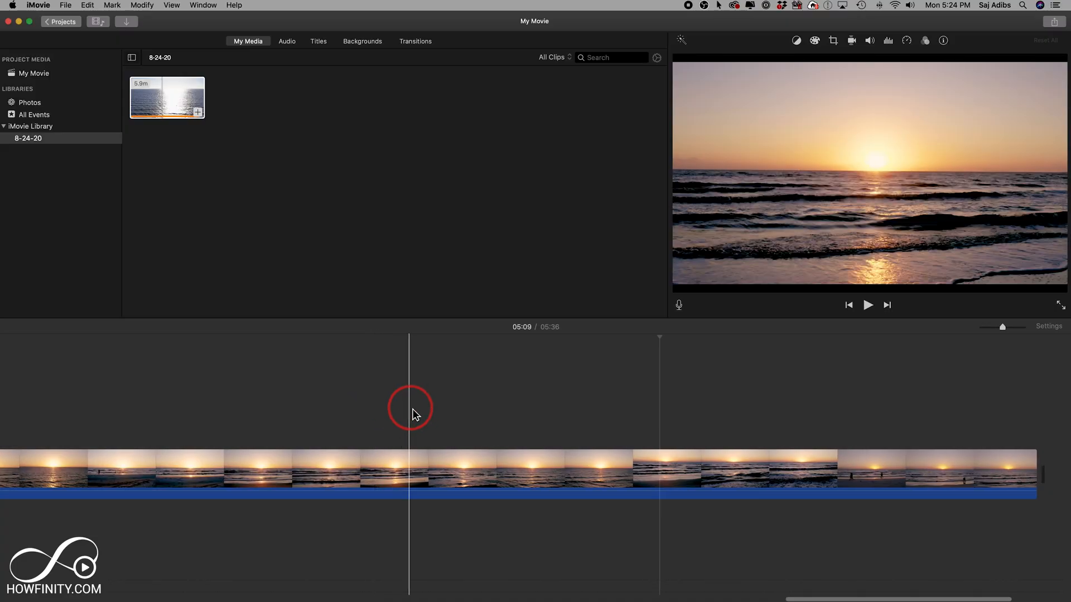
{"action": "scroll", "coordinate": [413, 414], "scroll_direction": "left", "scroll_amount": 1}
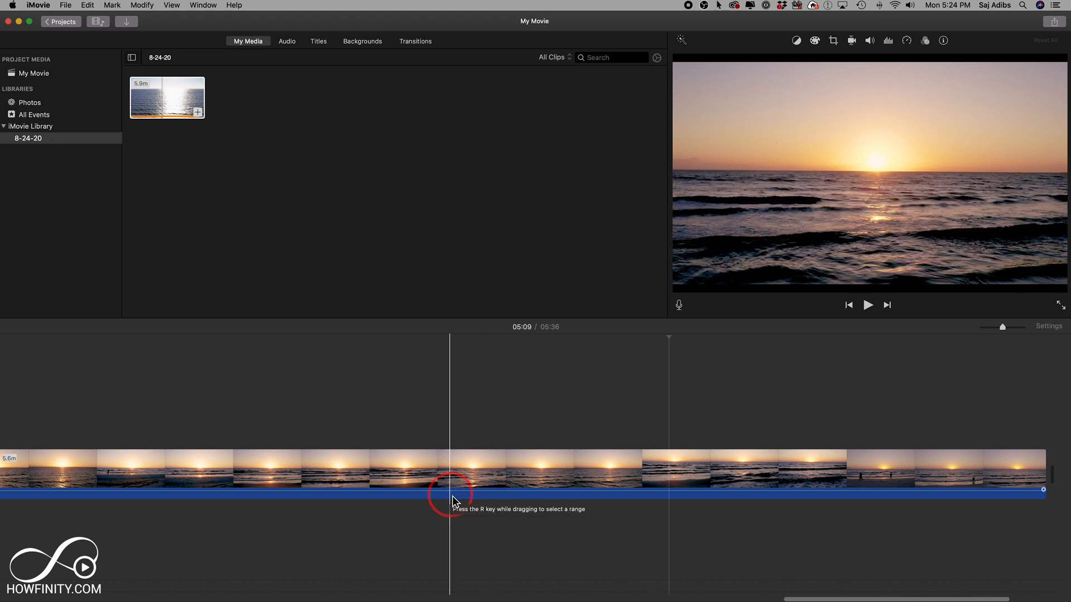
{"action": "scroll", "coordinate": [453, 497], "scroll_direction": "right", "scroll_amount": 2}
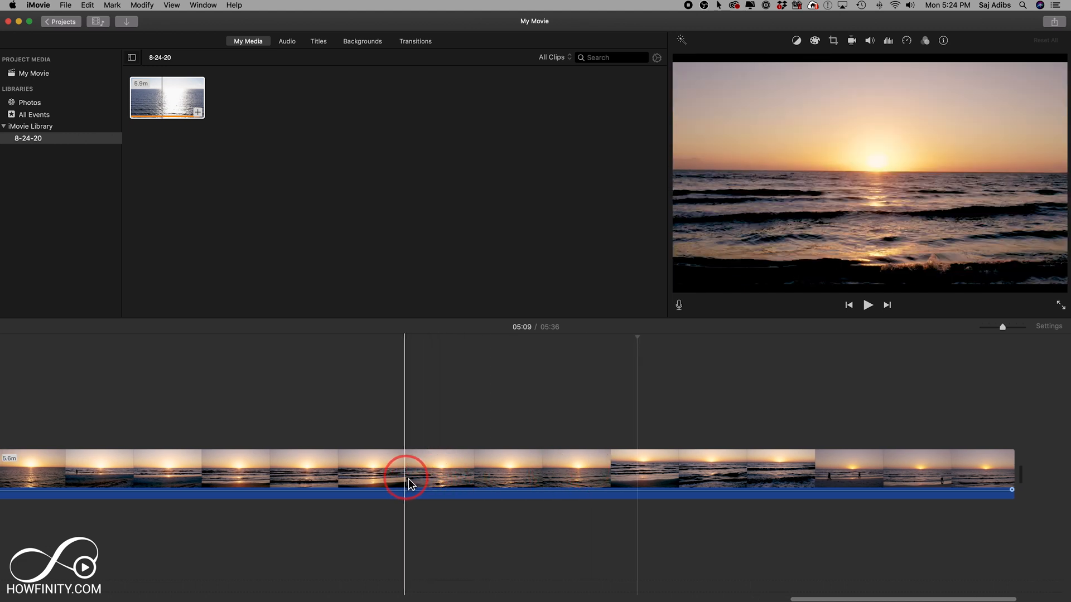
{"action": "left_click", "coordinate": [409, 424]}
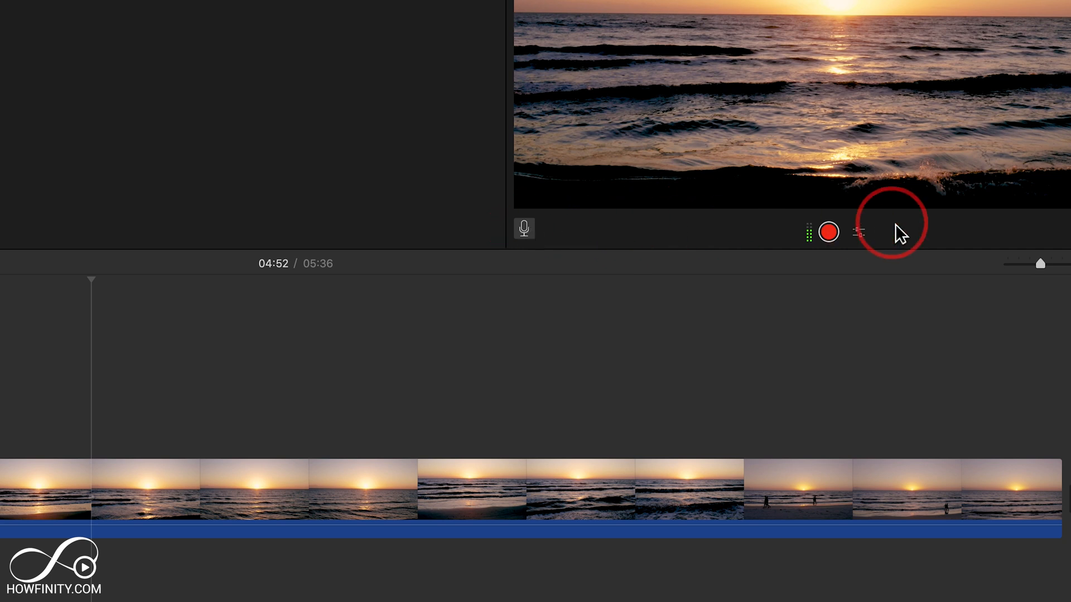
Step: Set the voiceover recording's input source to Built-in Microphone
{"action": "left_click", "coordinate": [860, 234]}
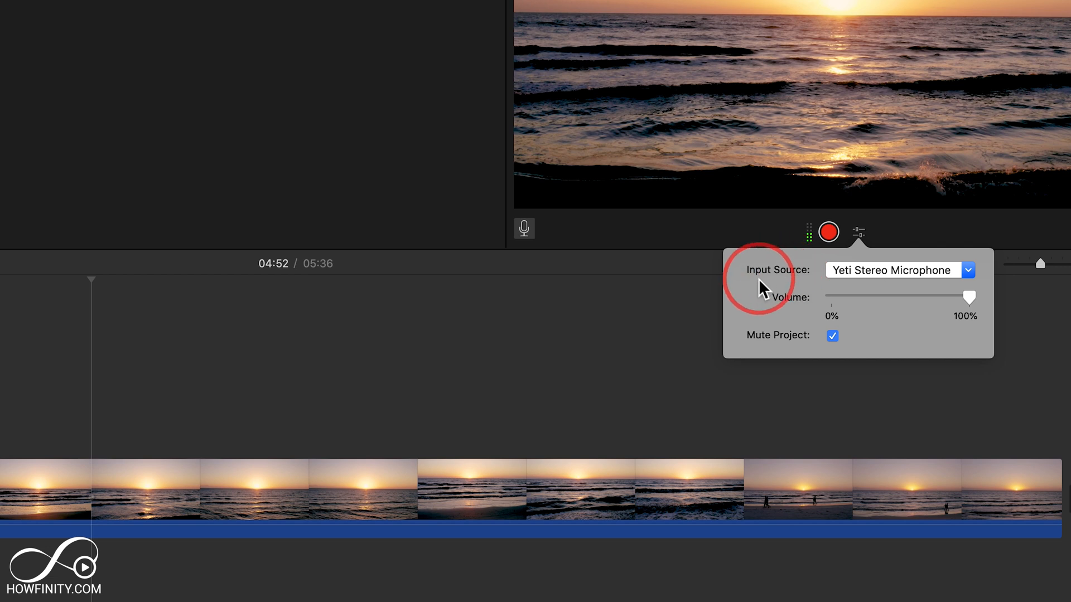
{"action": "left_click", "coordinate": [902, 273]}
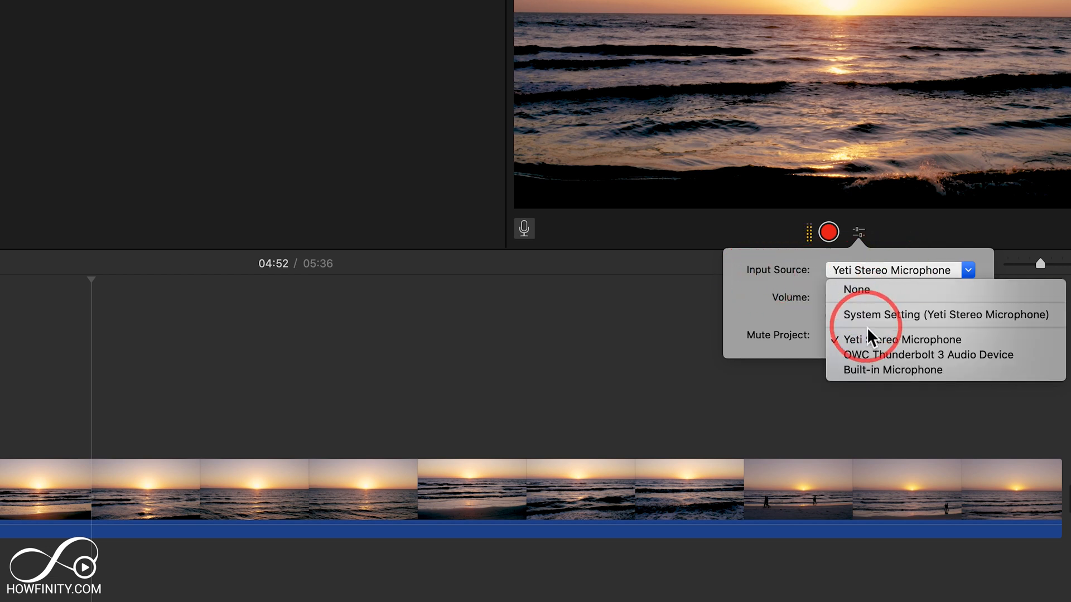
{"action": "left_click", "coordinate": [854, 371]}
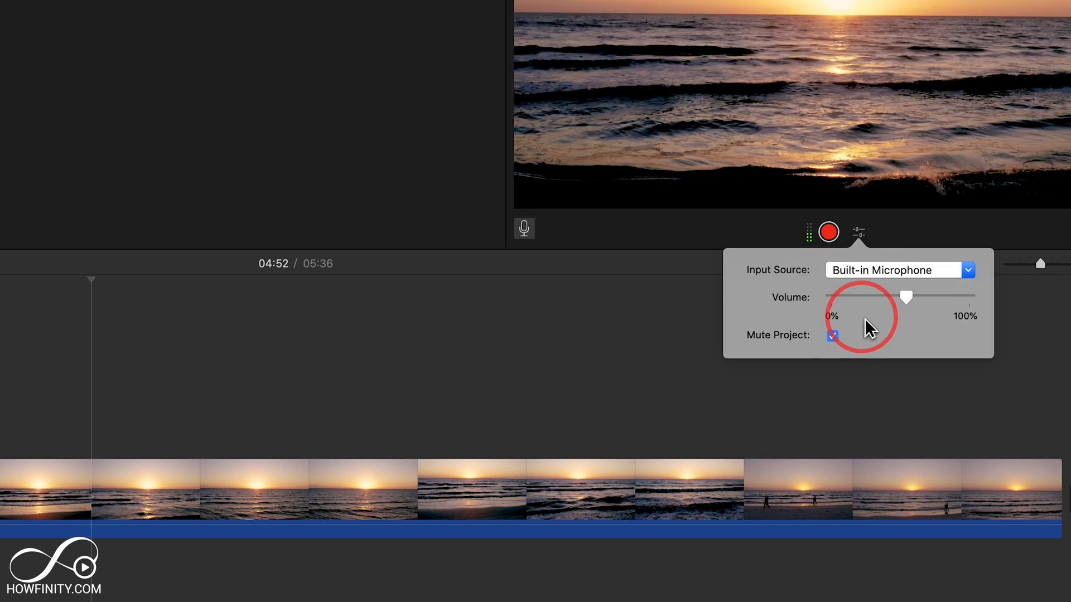
Step: Set the voiceover recording's input source to Yeti Stereo Microphone
{"action": "left_click", "coordinate": [859, 272]}
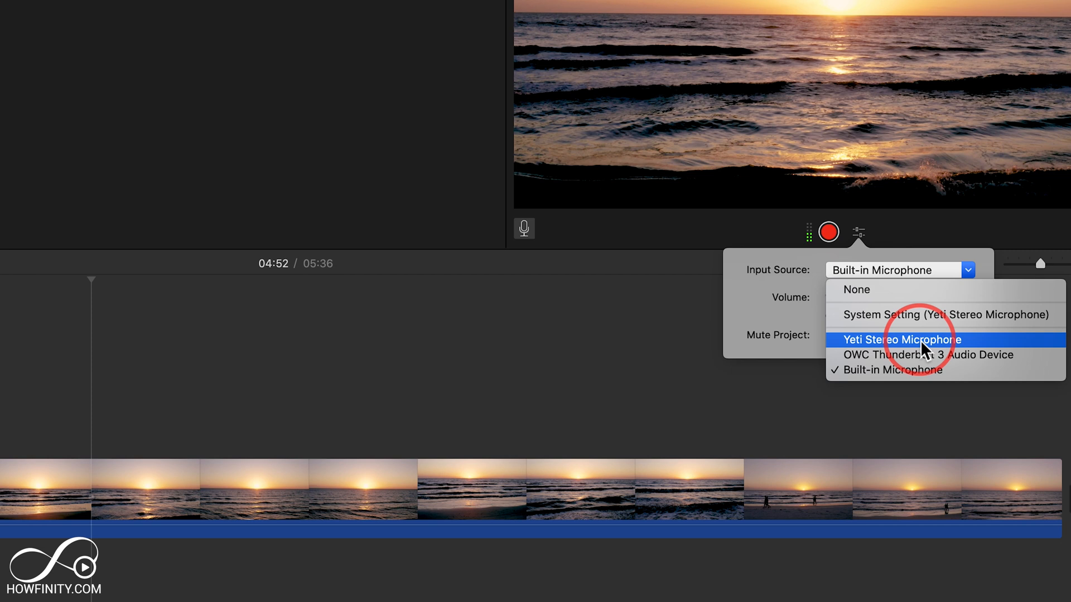
{"action": "left_click", "coordinate": [878, 341]}
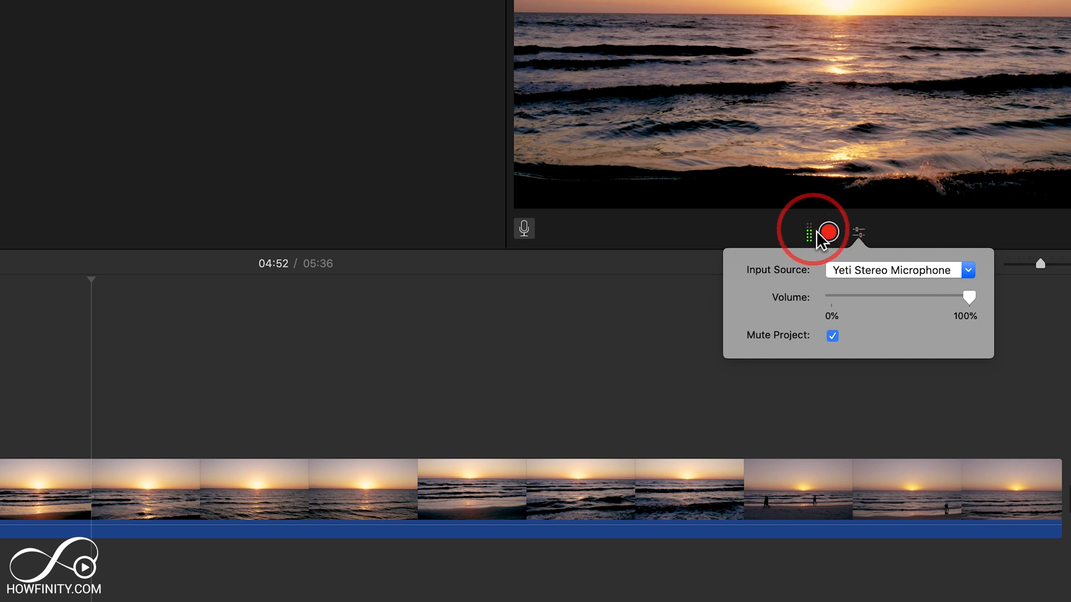
Step: Close the recording options, record a voiceover about 7.6 s long from the playhead, and stop the recording
{"action": "left_click", "coordinate": [775, 240]}
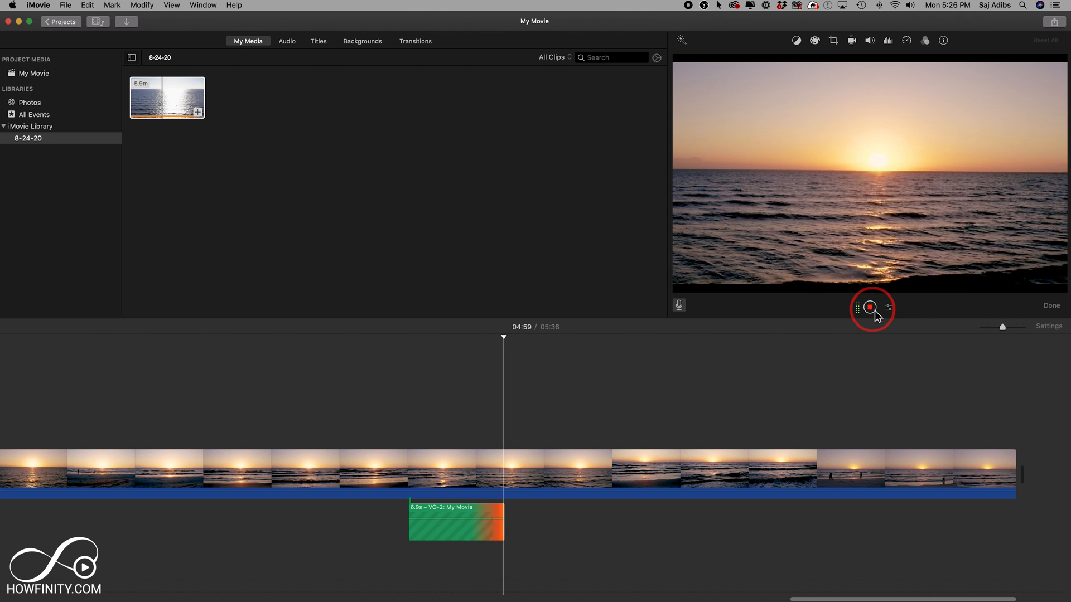
{"action": "key", "text": "space"}
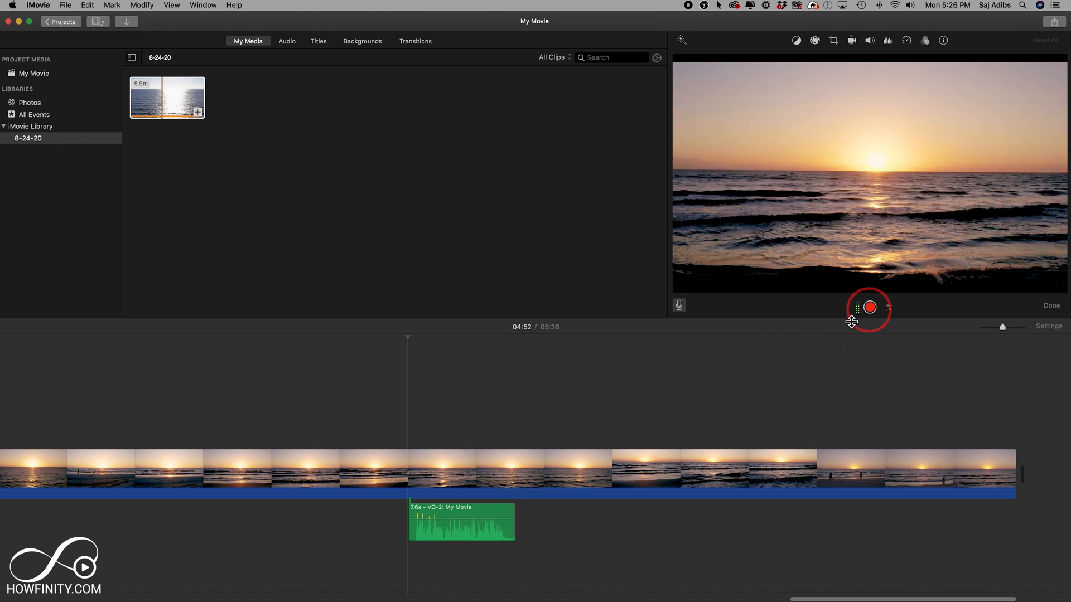
Step: Move the recorded voiceover clip along the timeline so that it starts at the 04:56 playhead position
{"action": "left_click", "coordinate": [469, 512]}
{"action": "left_click_drag", "start_coordinate": [473, 514], "coordinate": [606, 523]}
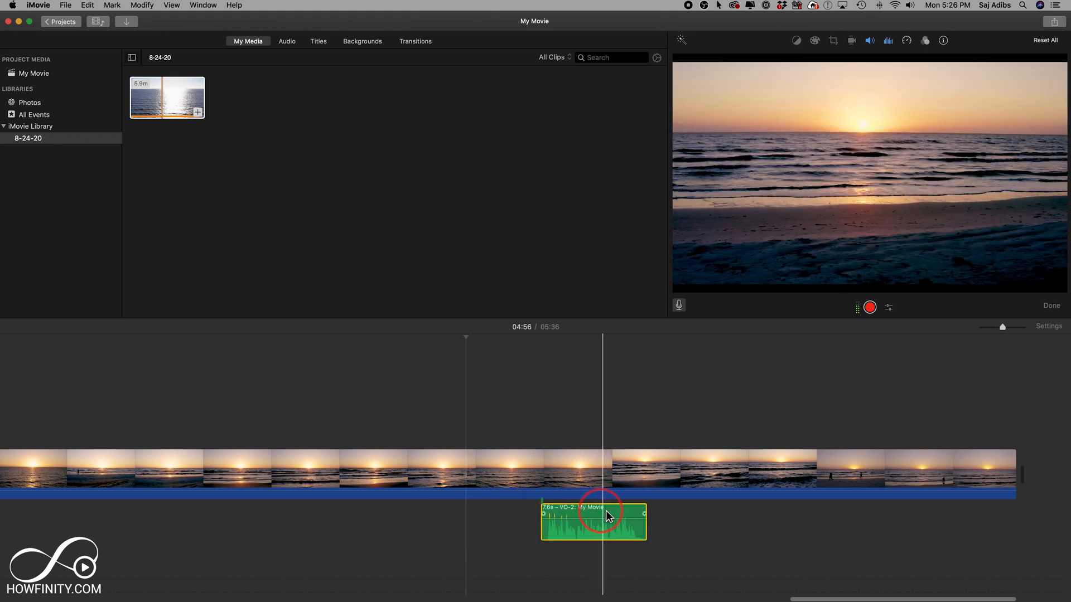
{"action": "left_click_drag", "start_coordinate": [618, 510], "coordinate": [545, 511]}
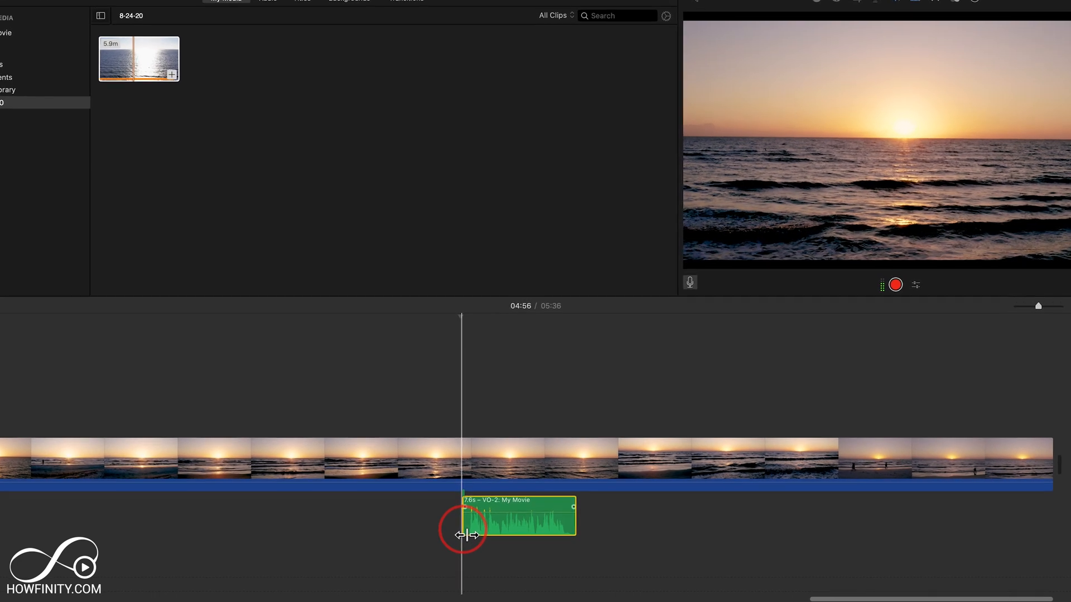
Step: Trim the start and end of the voiceover clip to 6.3 s and fade its audio in and out
{"action": "left_click_drag", "start_coordinate": [468, 535], "coordinate": [475, 536]}
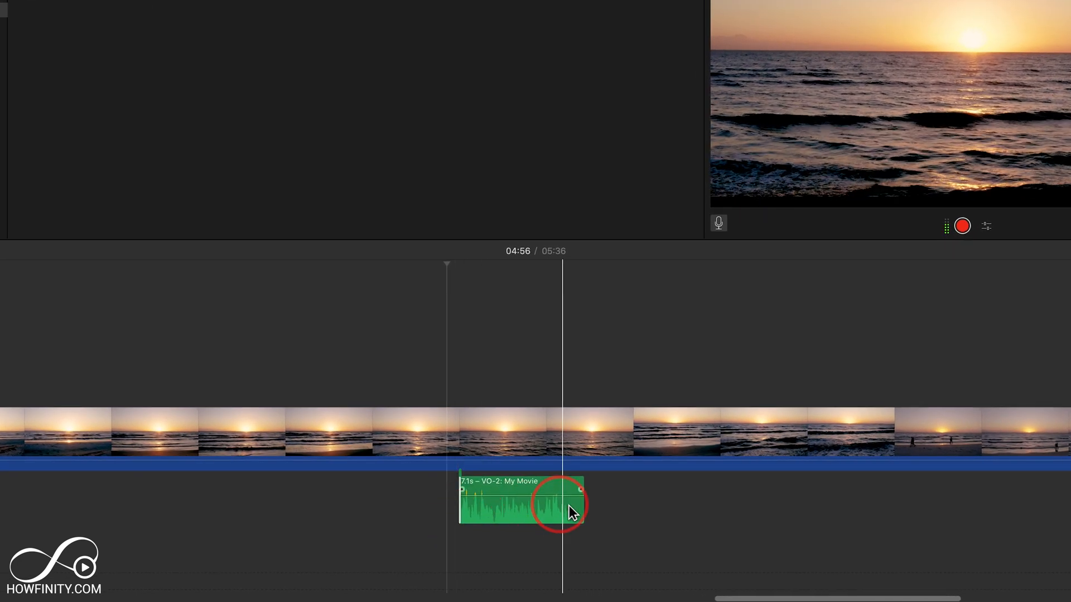
{"action": "left_click_drag", "start_coordinate": [582, 508], "coordinate": [570, 509]}
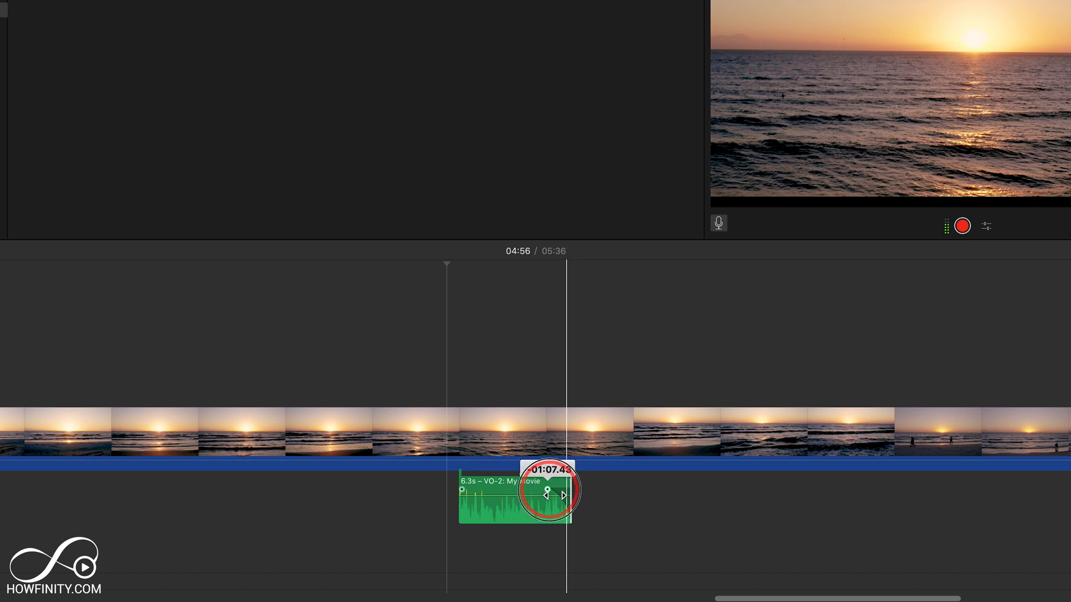
{"action": "mouse_move", "coordinate": [461, 490]}
{"action": "left_mouse_down"}
{"action": "mouse_move", "coordinate": [484, 494]}
{"action": "mouse_move", "coordinate": [471, 491]}
{"action": "left_mouse_up"}
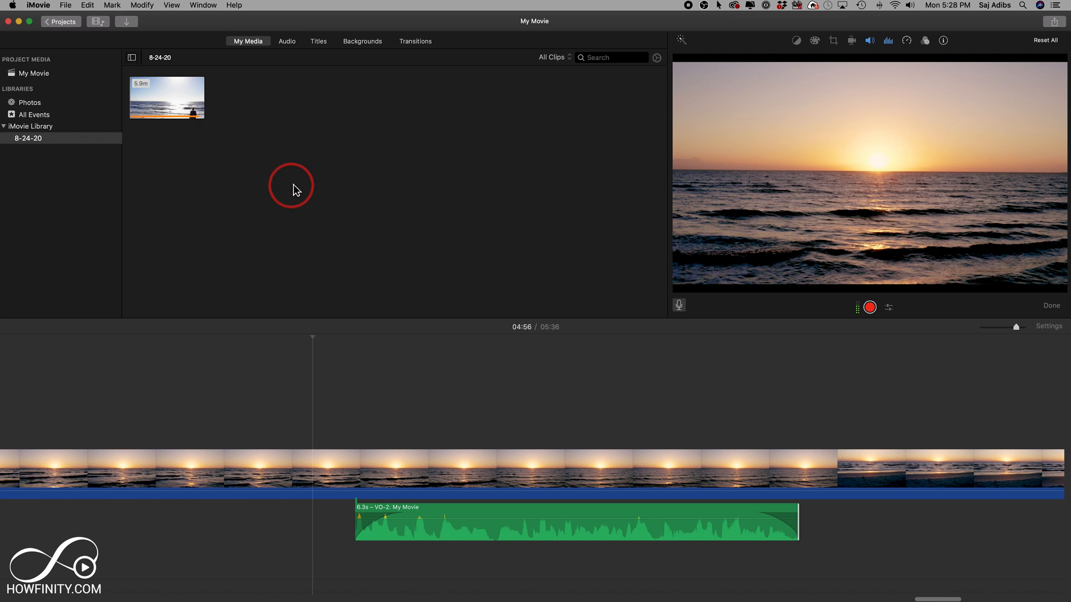
{"action": "left_click", "coordinate": [284, 146]}
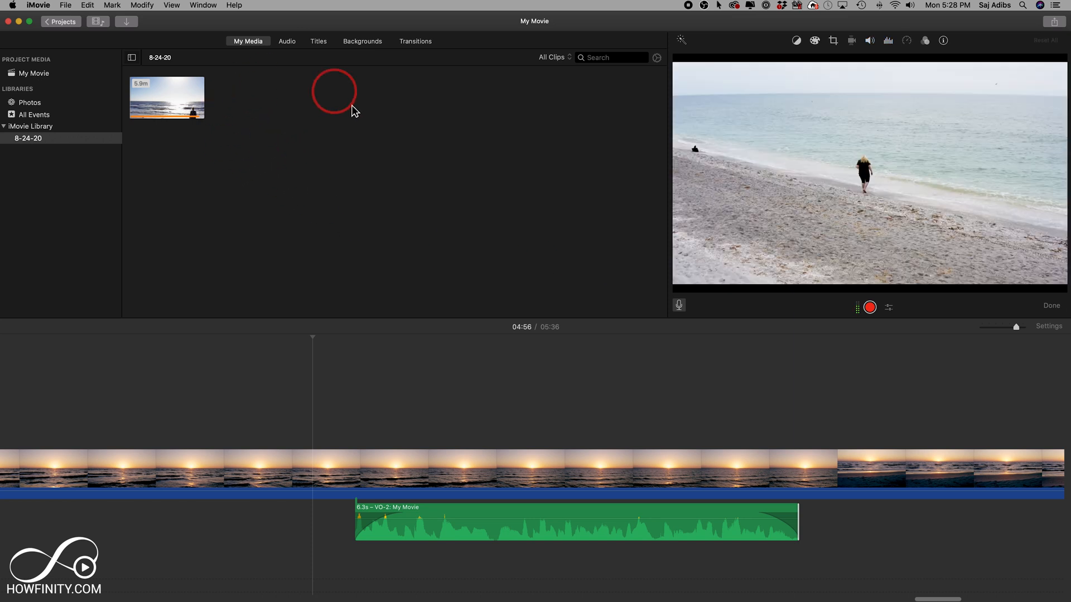
{"action": "left_click", "coordinate": [192, 103]}
{"action": "left_click", "coordinate": [253, 113]}
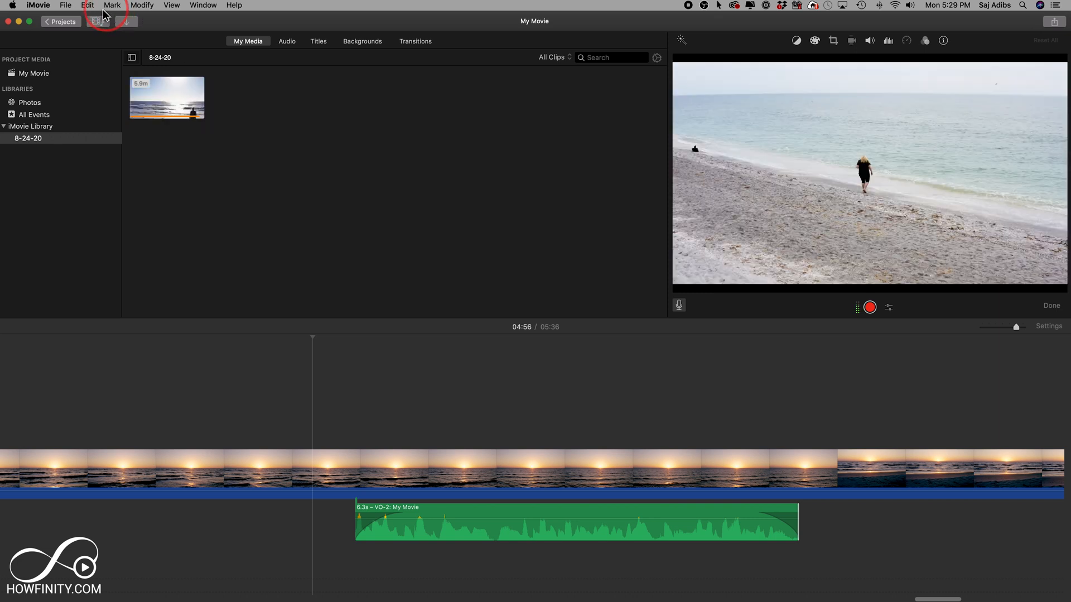
Step: Import the audio file Voice sample.mp3 from the Voice sample folder into the 8-24-20 event
{"action": "left_click", "coordinate": [71, 5]}
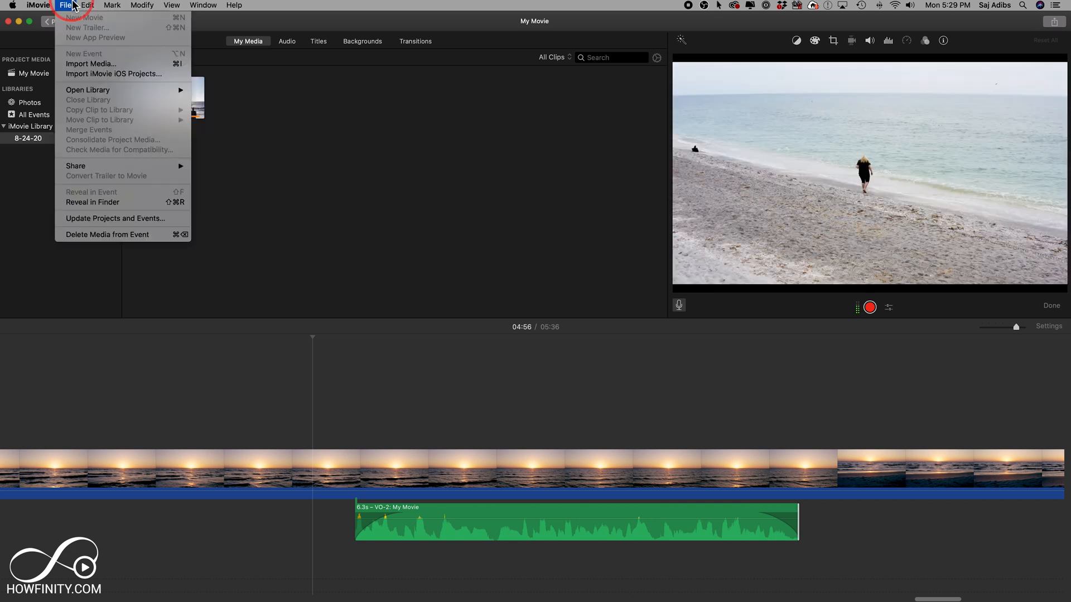
{"action": "left_click", "coordinate": [84, 64]}
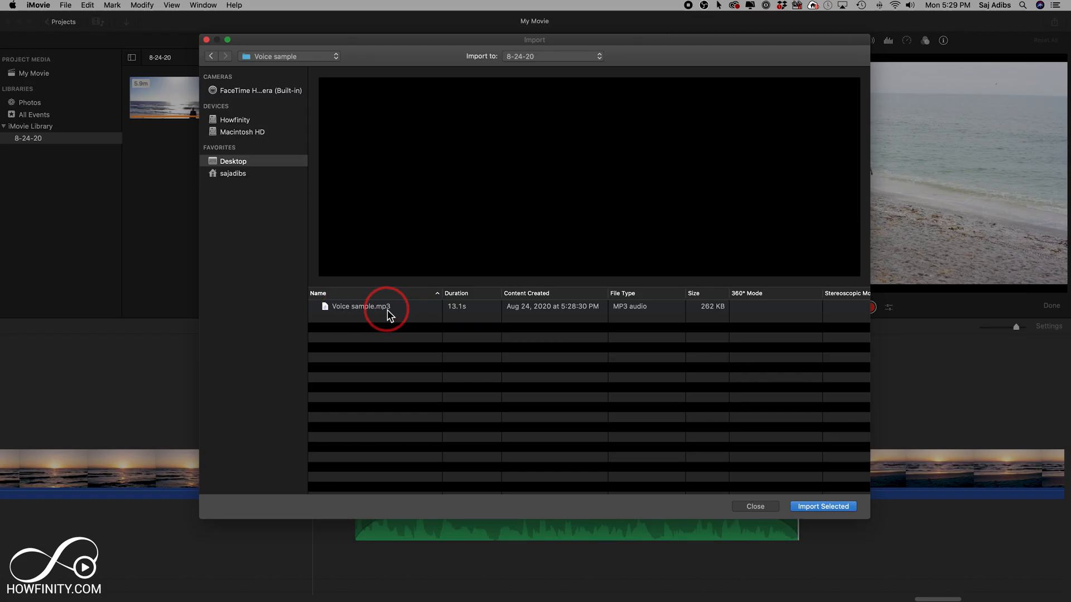
{"action": "left_click", "coordinate": [352, 306]}
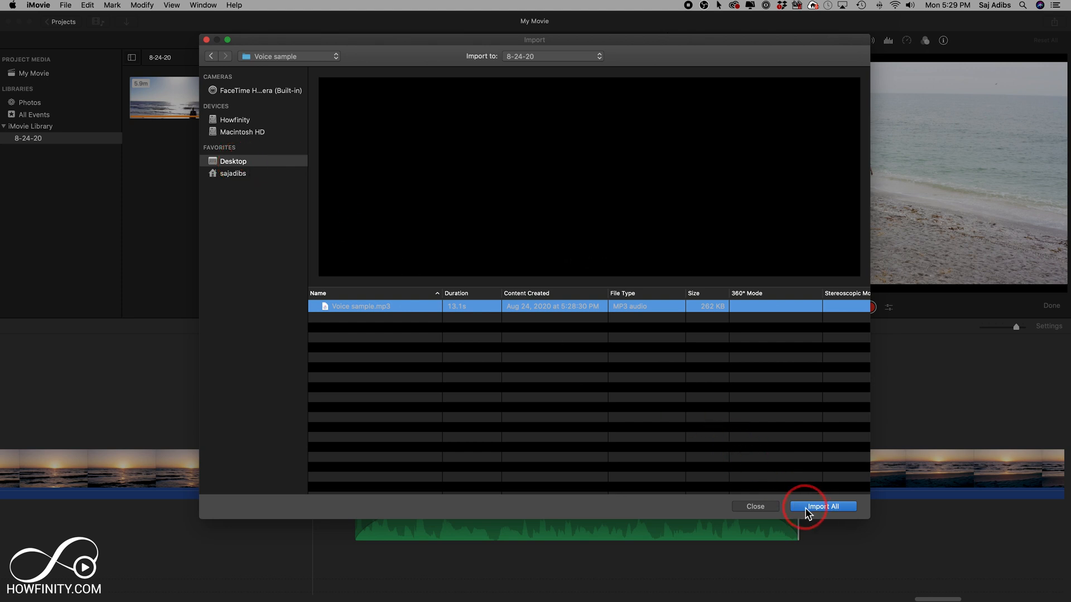
{"action": "left_click", "coordinate": [823, 507]}
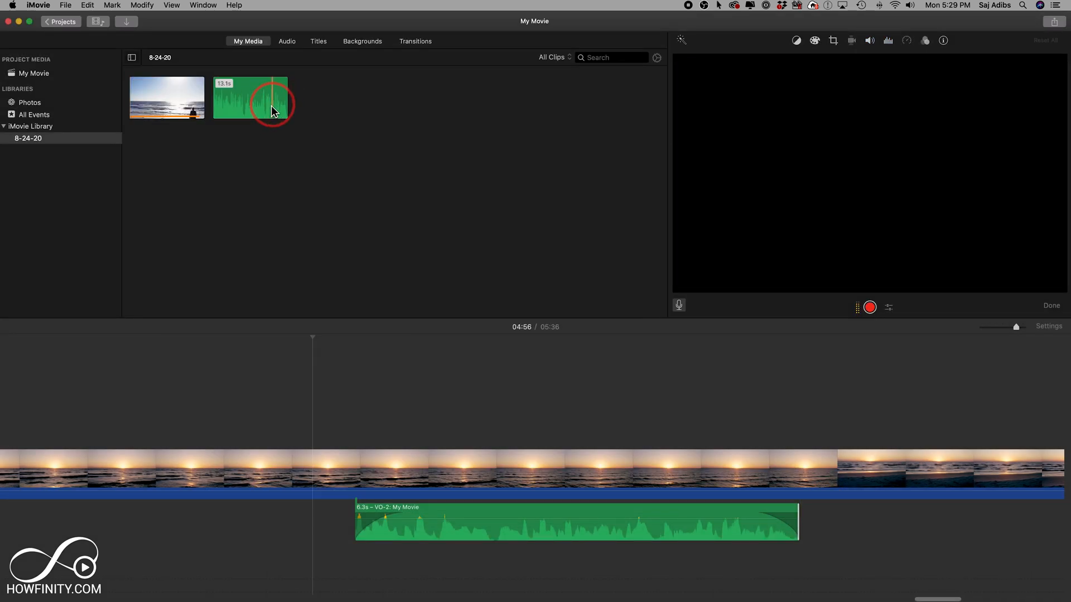
Step: Place the imported Voice sample audio on the timeline below the video, directly after the recorded voiceover
{"action": "left_click_drag", "start_coordinate": [243, 114], "coordinate": [802, 523]}
{"action": "scroll", "coordinate": [600, 420], "scroll_direction": "right", "scroll_amount": 2}
{"action": "scroll", "coordinate": [600, 419], "scroll_direction": "right", "scroll_amount": 6}
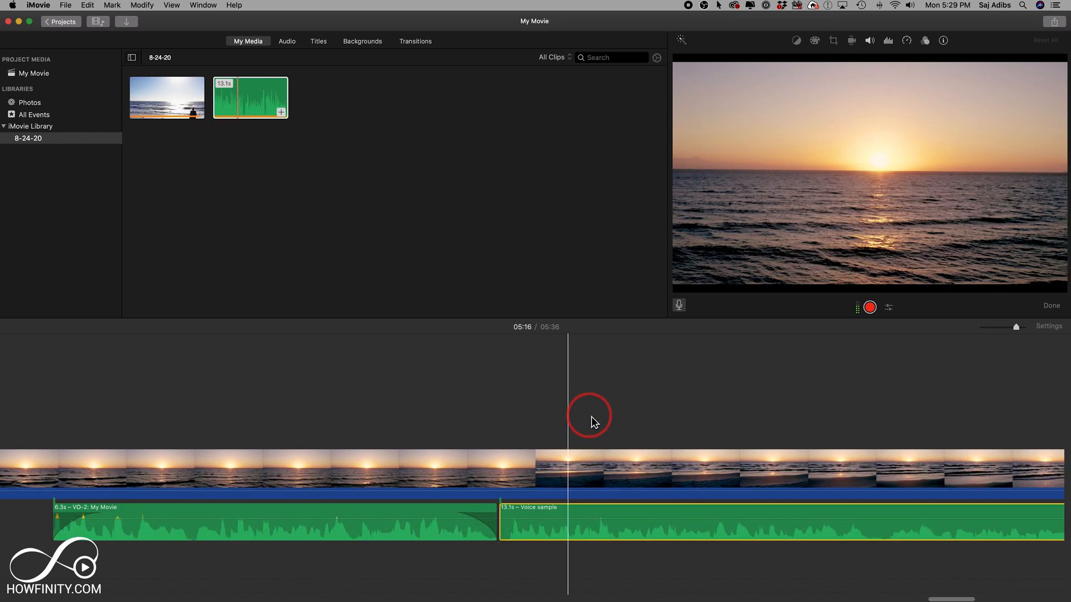
Step: Trim the end of the Voice sample clip to 12.9 s and fade out its audio
{"action": "key", "text": "super+minus"}
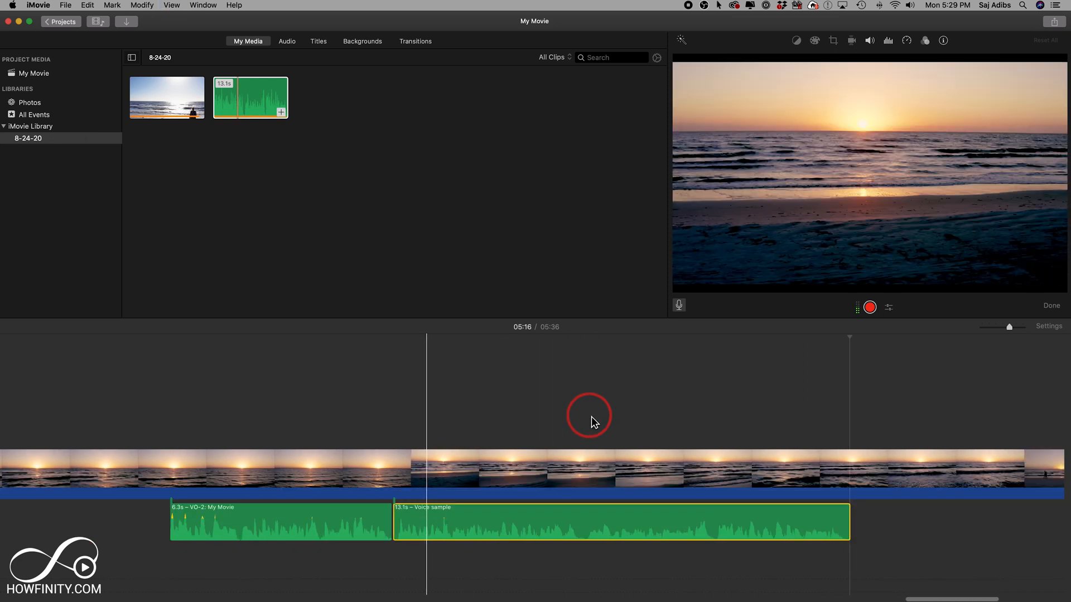
{"action": "left_click_drag", "start_coordinate": [847, 514], "coordinate": [826, 514]}
{"action": "left_click", "coordinate": [840, 515]}
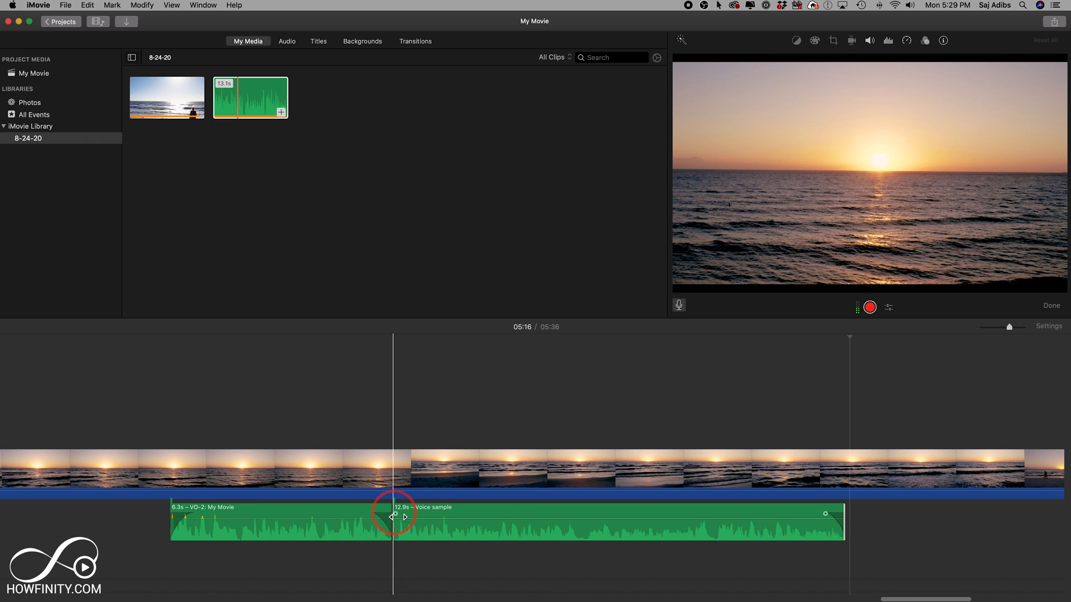